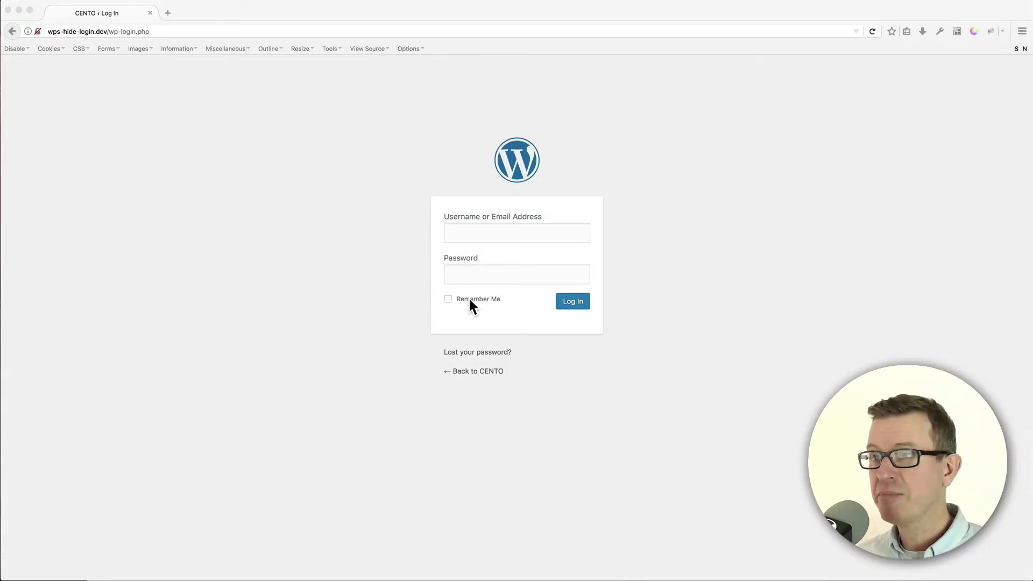
- Open the Add New Plugins page and copy the plugin name 'WPS Hide Login' from the notes
click(109, 31)
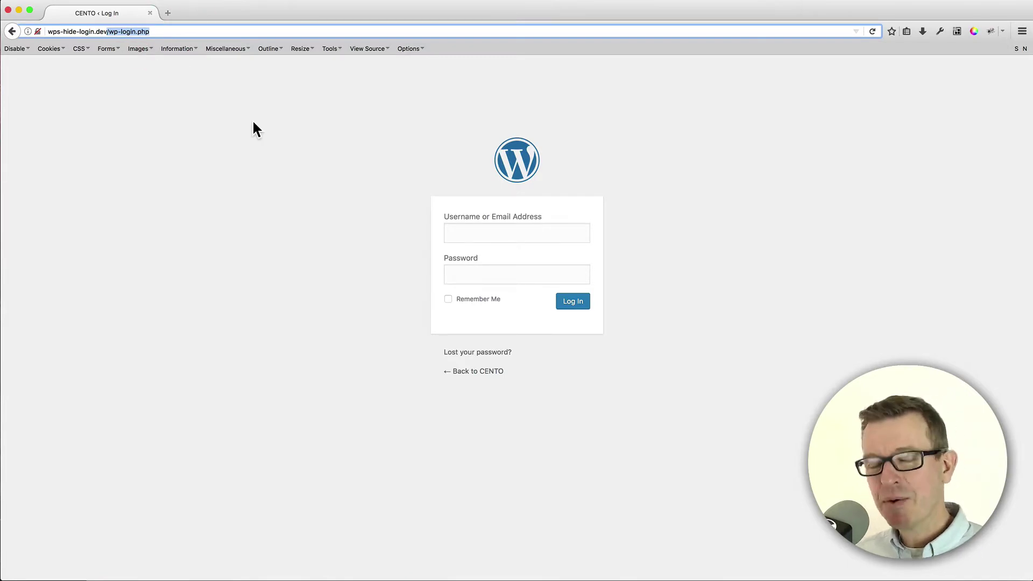
key(super+Tab)
key(super+Tab)
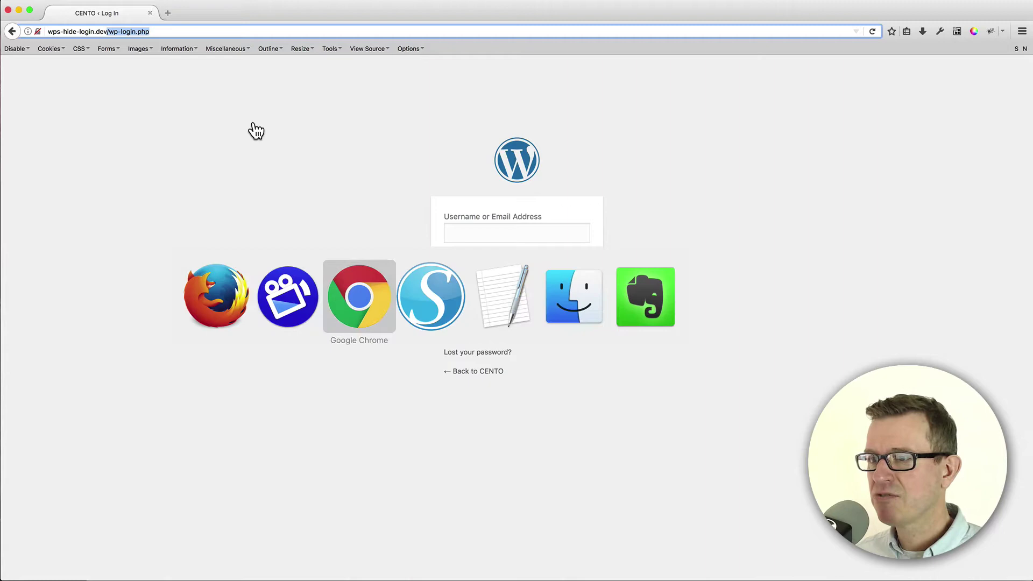
mouse_move(32, 231)
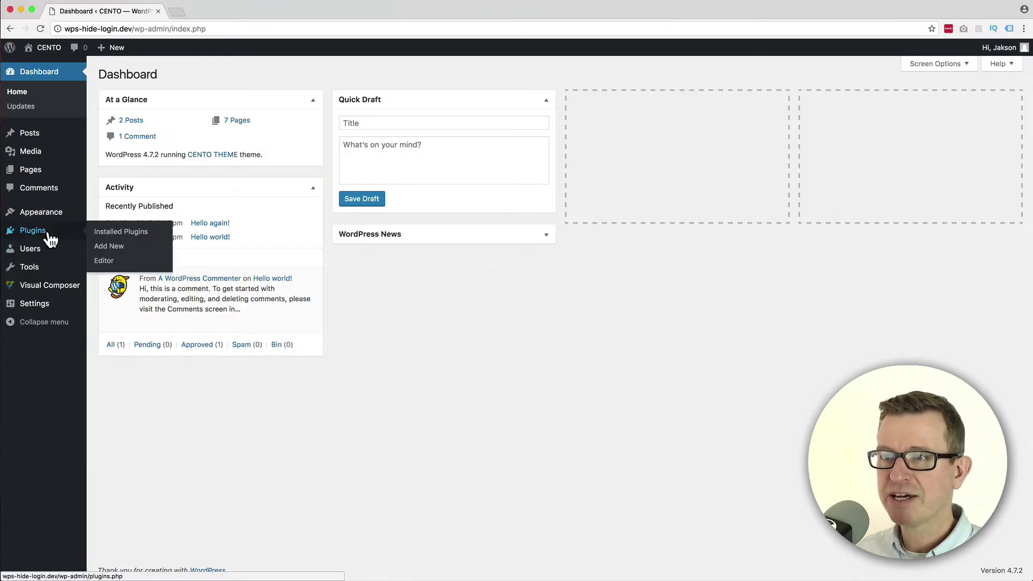
click(134, 255)
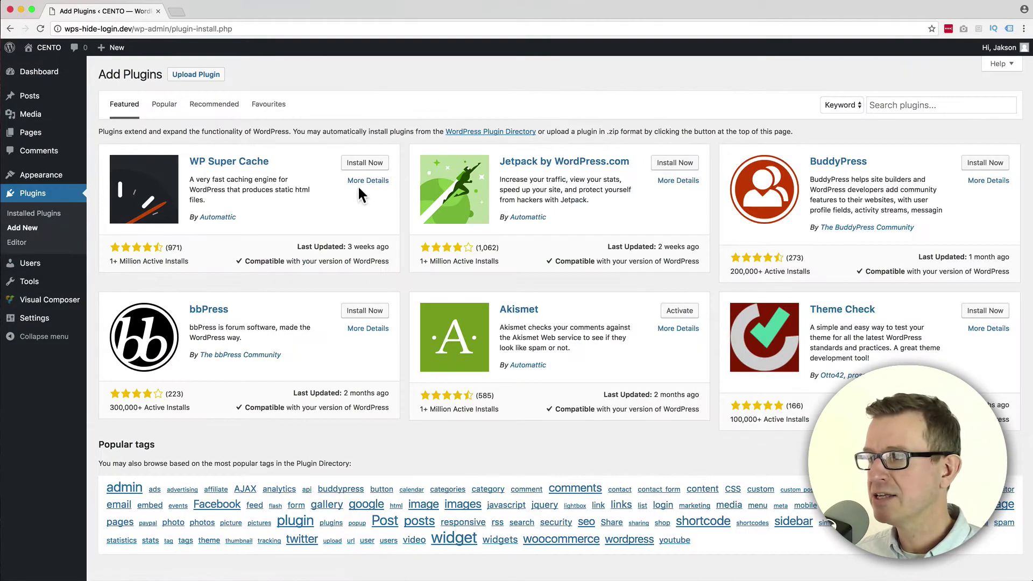
key(super+Tab)
key(super+Tab)
click(355, 216)
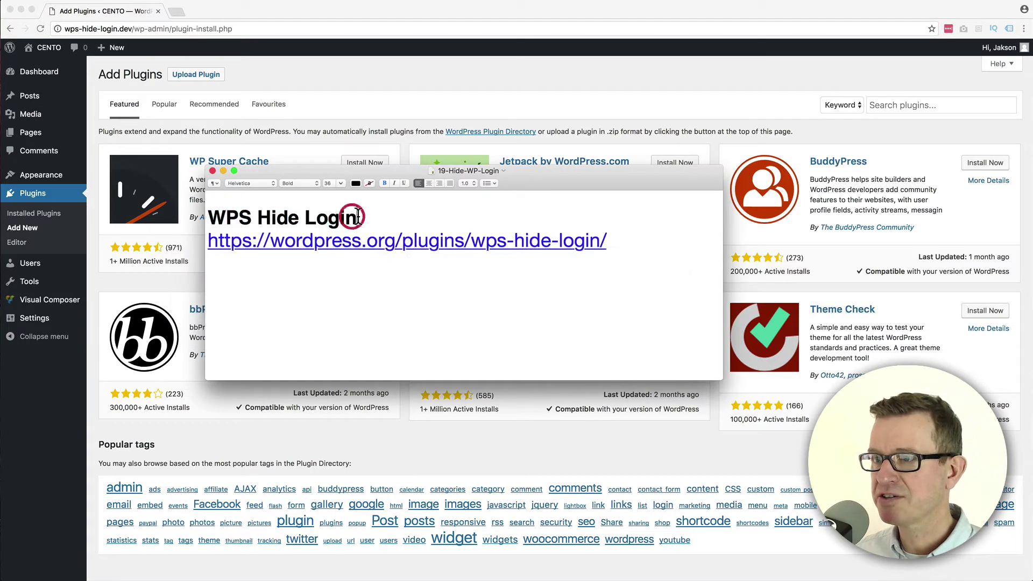
drag(355, 216, 194, 213)
key(super+c)
key(super+Tab)
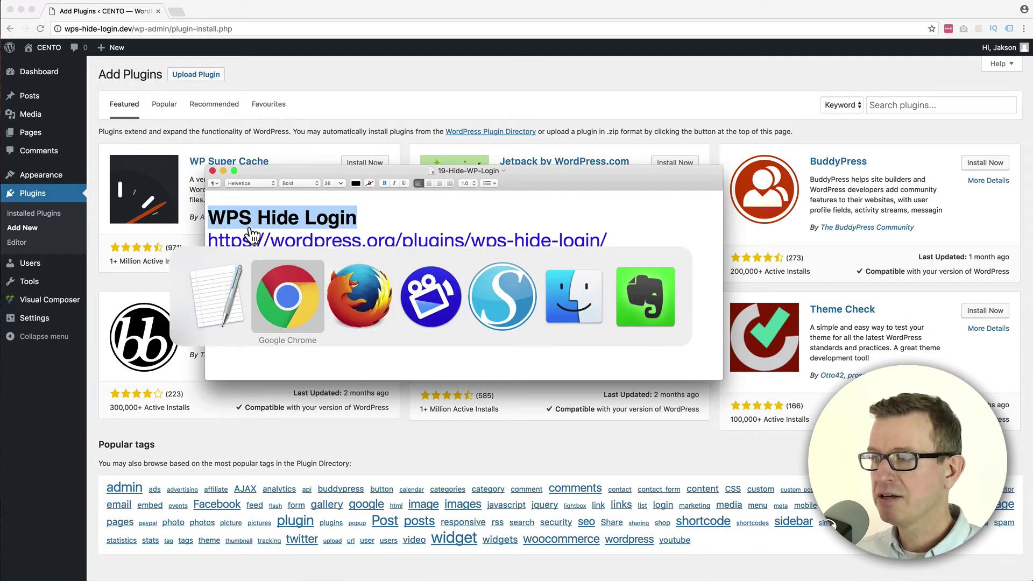
- Search for 'WPS Hide Login', then install and activate it
click(934, 104)
key(super+v)
key(Return)
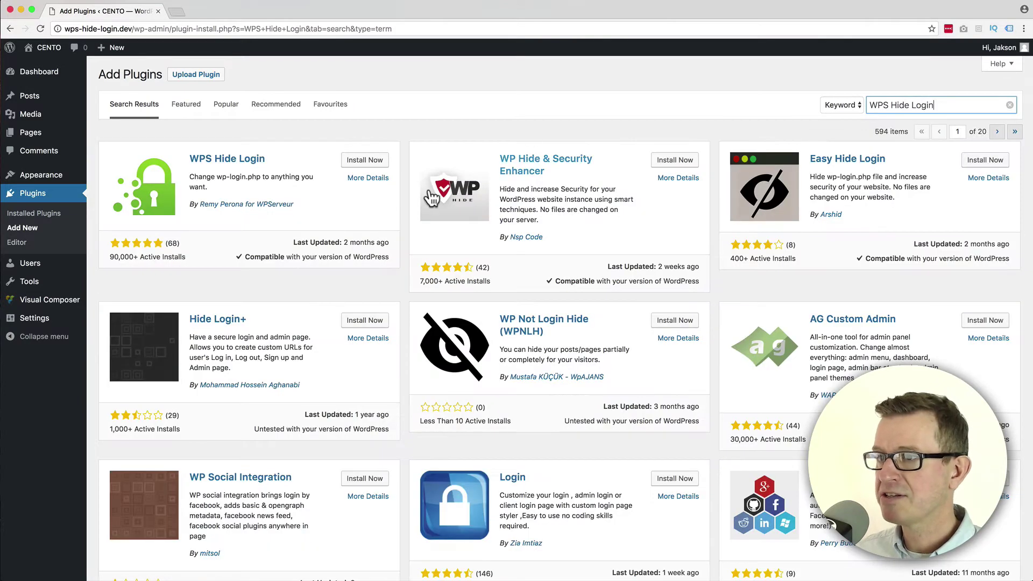
click(364, 163)
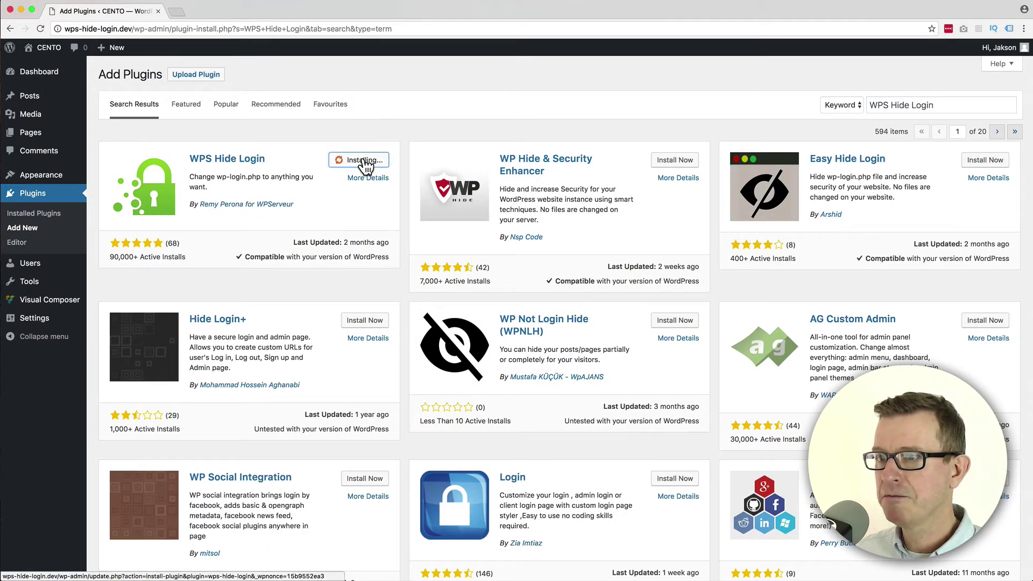
click(379, 168)
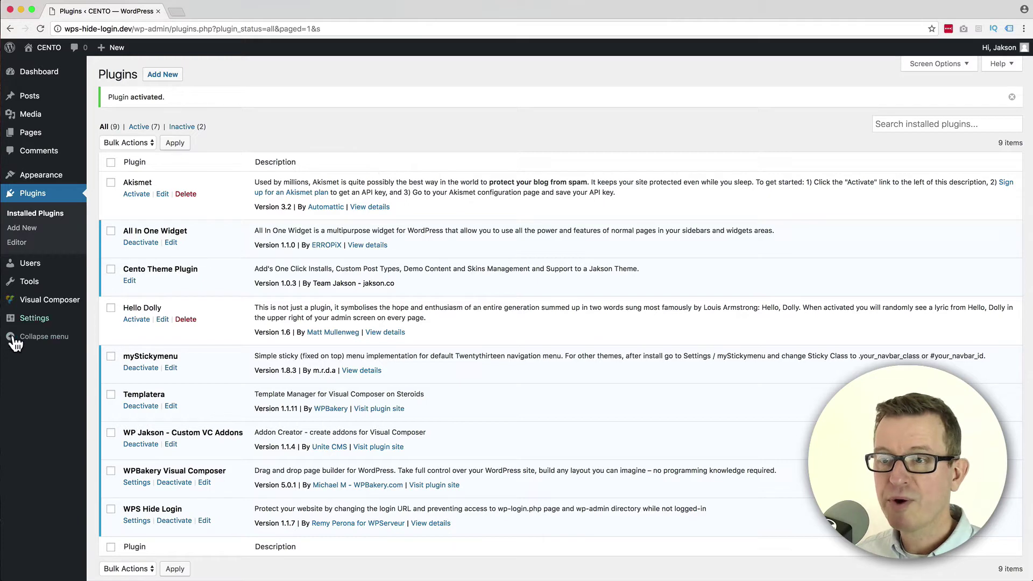
- In General settings, change the WPS Hide Login slug to 'another-one' and save
mouse_move(35, 318)
click(131, 323)
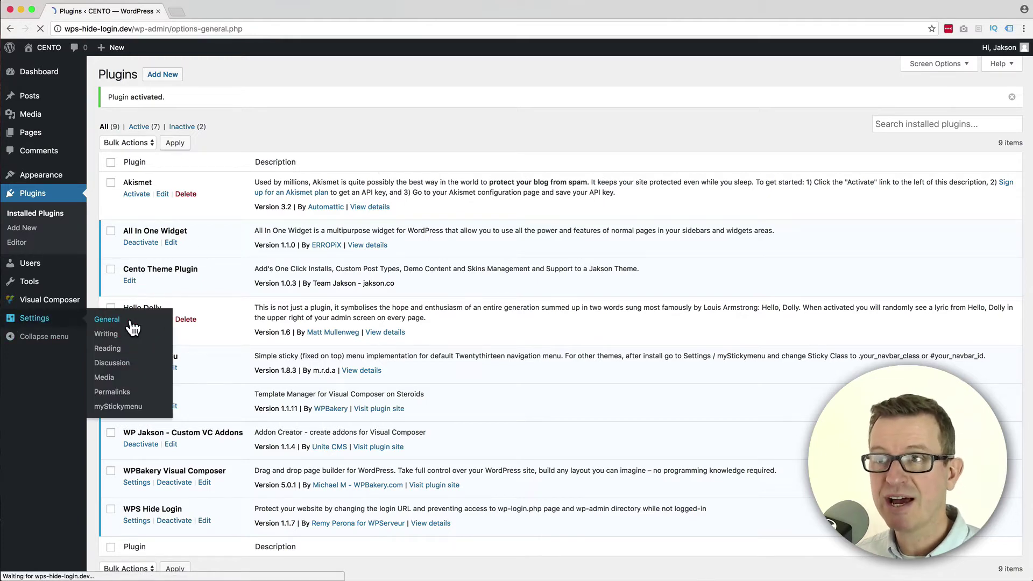
scroll(613, 284, down, 5)
scroll(614, 283, up, 1)
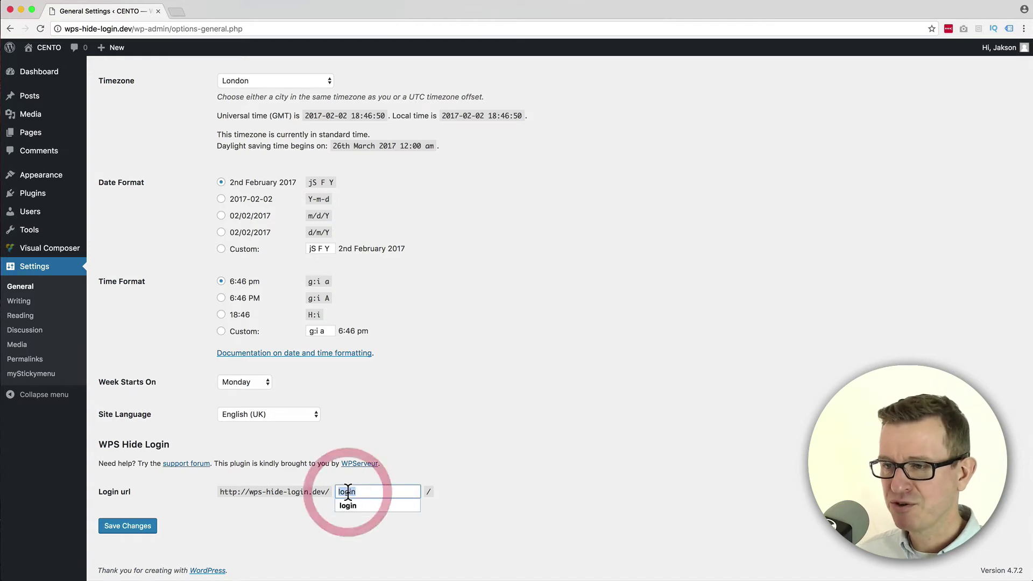
key(BackSpace)
text(another-one)
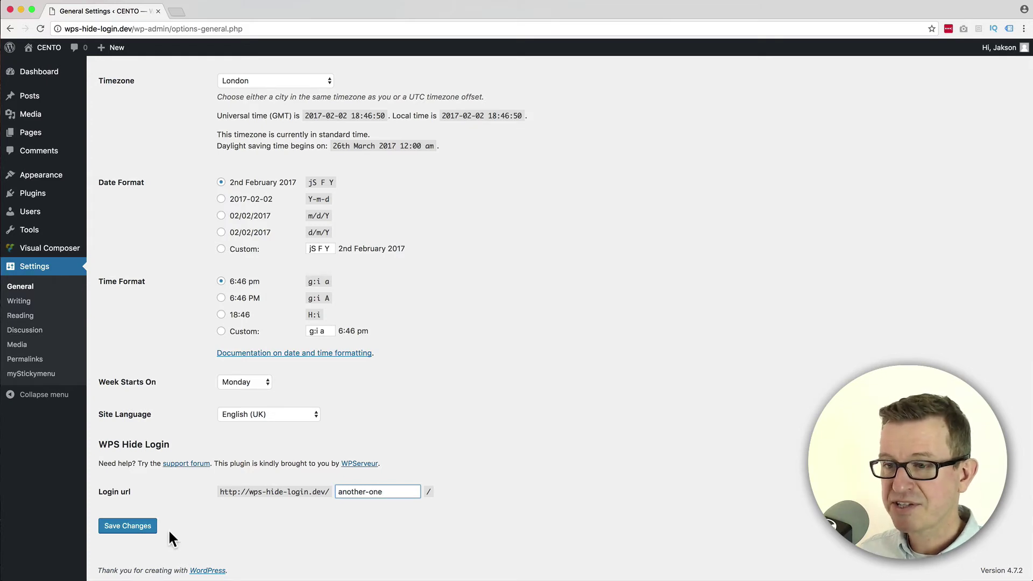
click(129, 526)
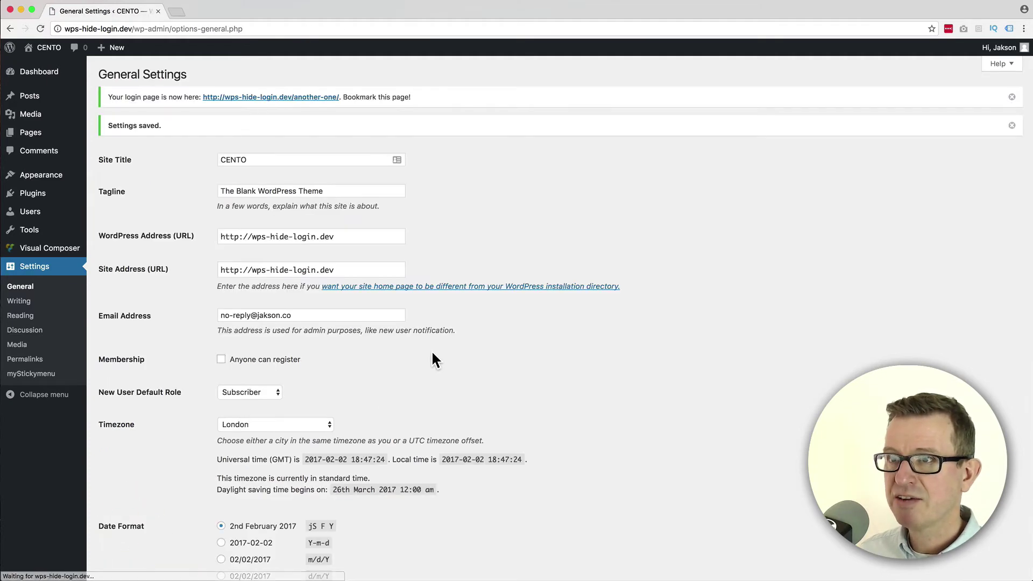
key(super+Tab)
key(super+Tab)
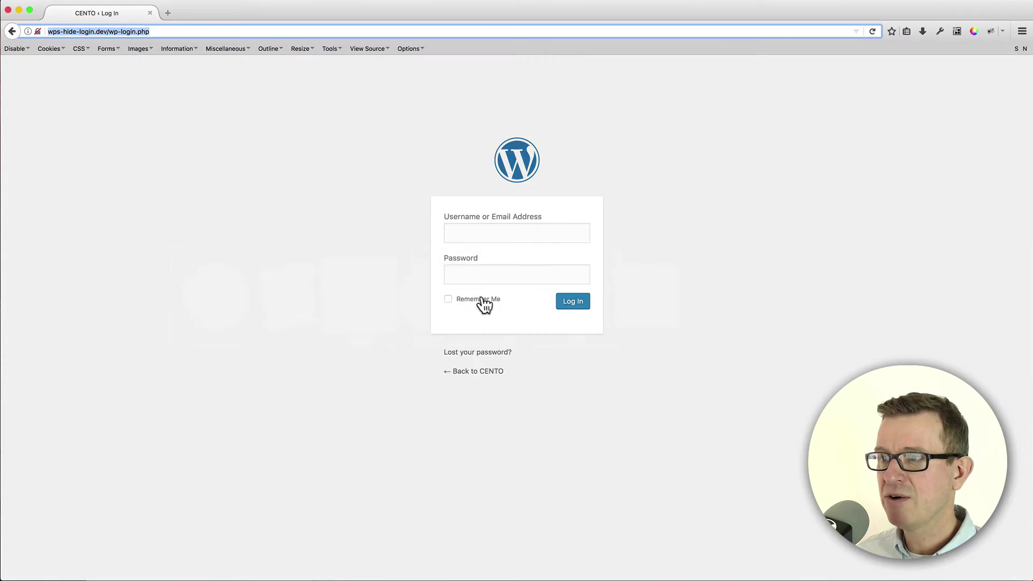
- Reload wp-login.php to confirm it returns a 404, then recheck the saved login slug
click(125, 33)
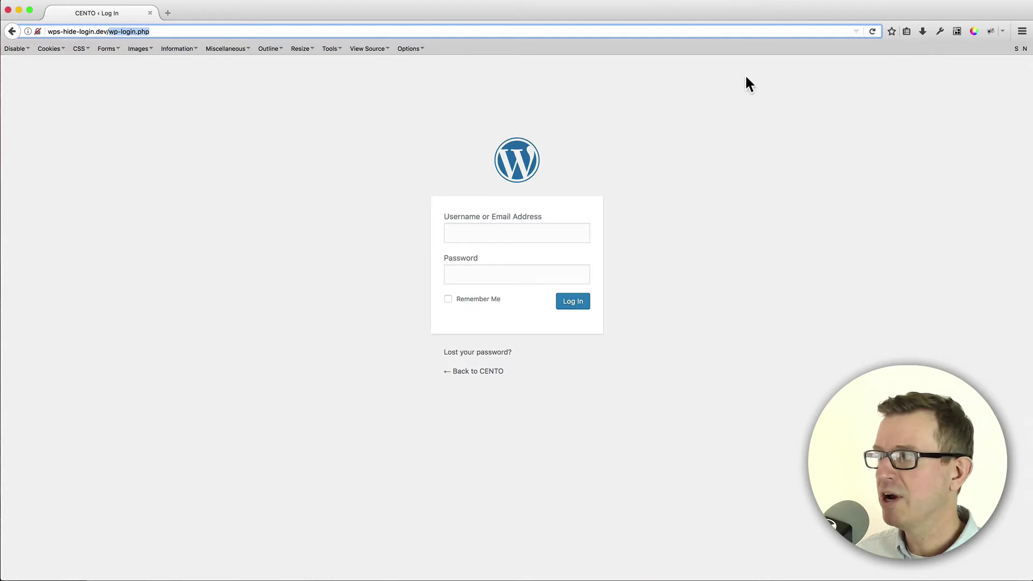
click(872, 33)
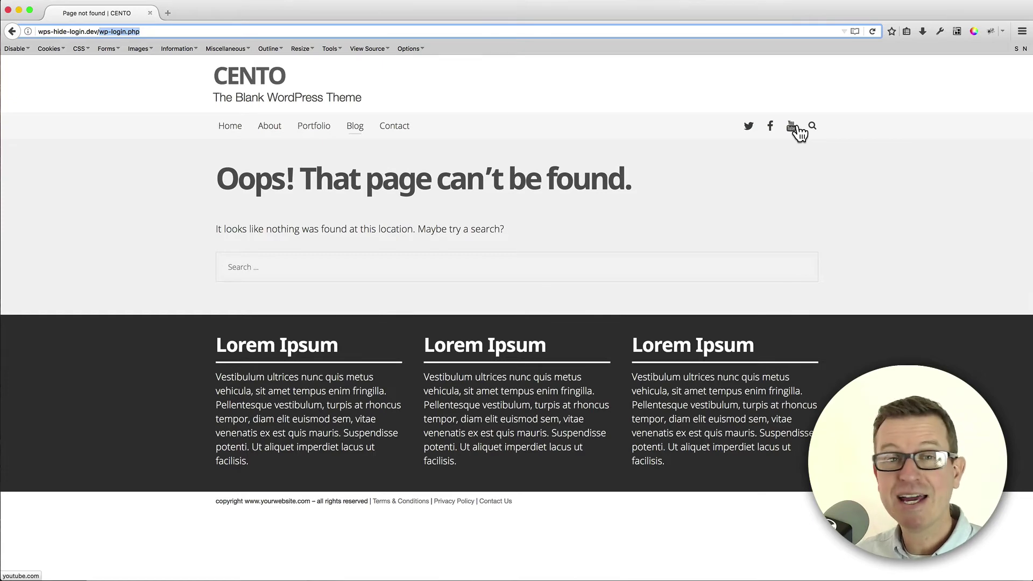
key(super+Tab)
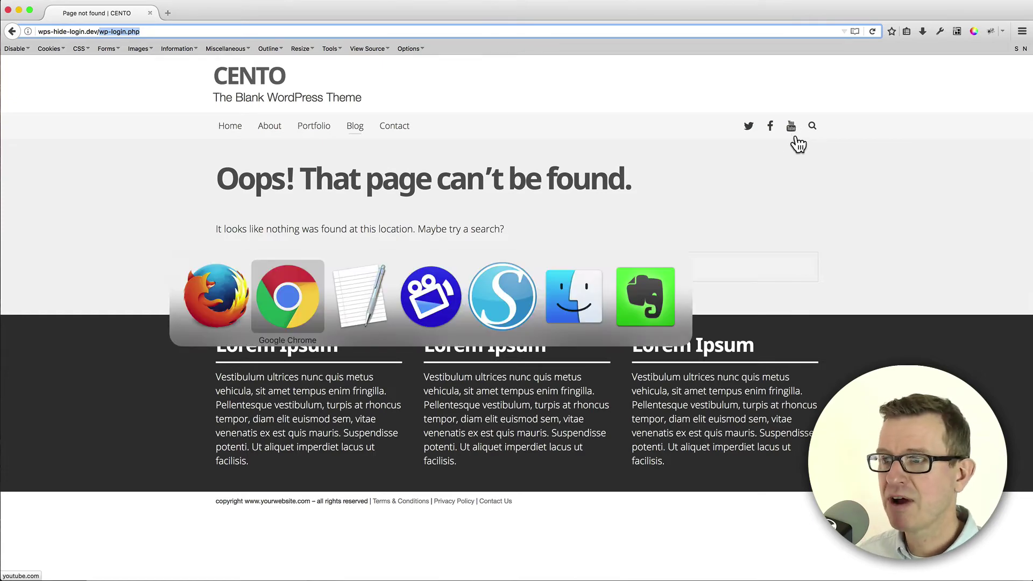
scroll(344, 533, down, 10)
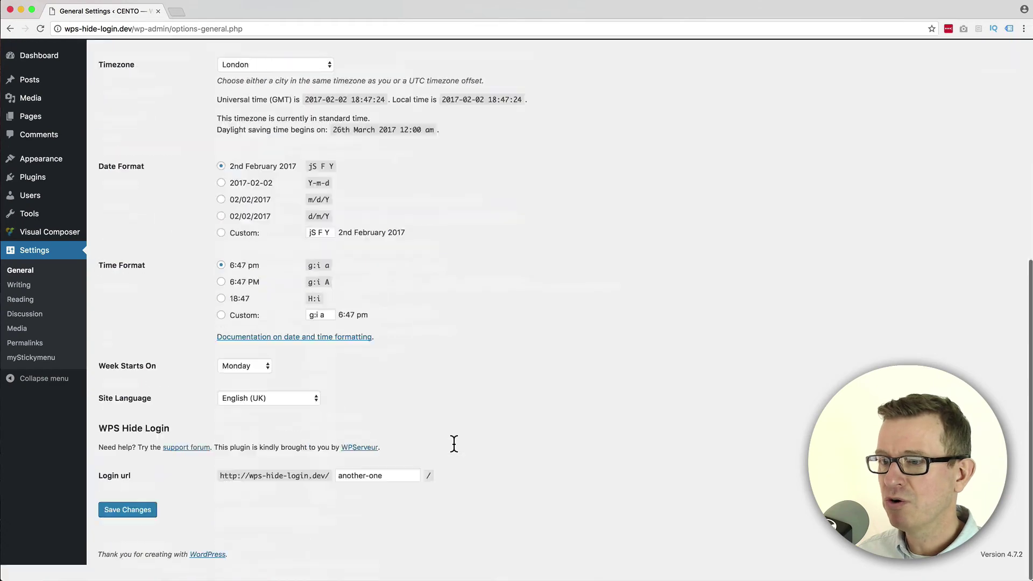
drag(396, 490, 345, 489)
key(super+c)
- Replace wp-login.php in the address bar with the 'another-one' slug and load it
key(super+Tab)
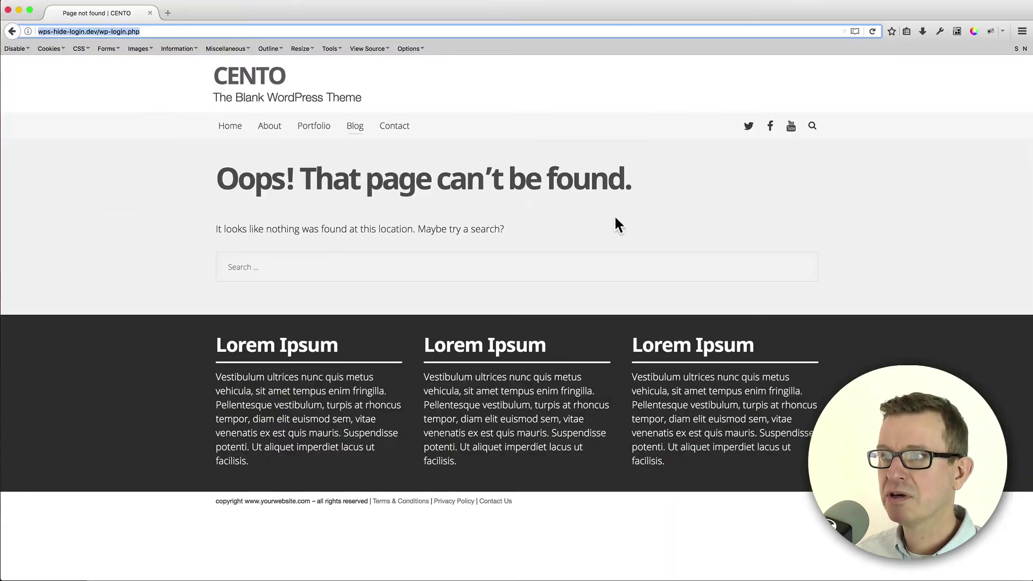
click(120, 31)
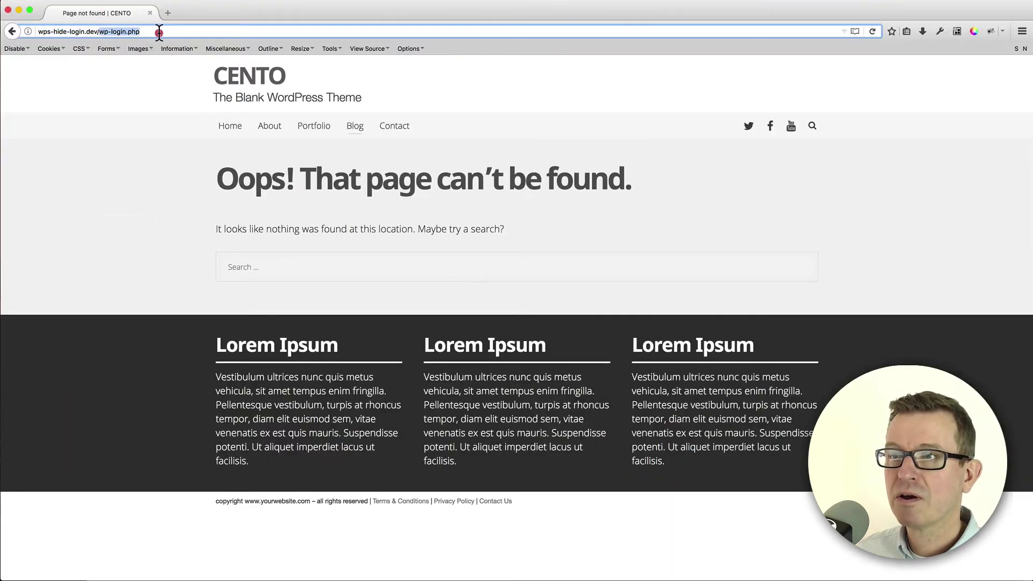
key(super+v)
key(Return)
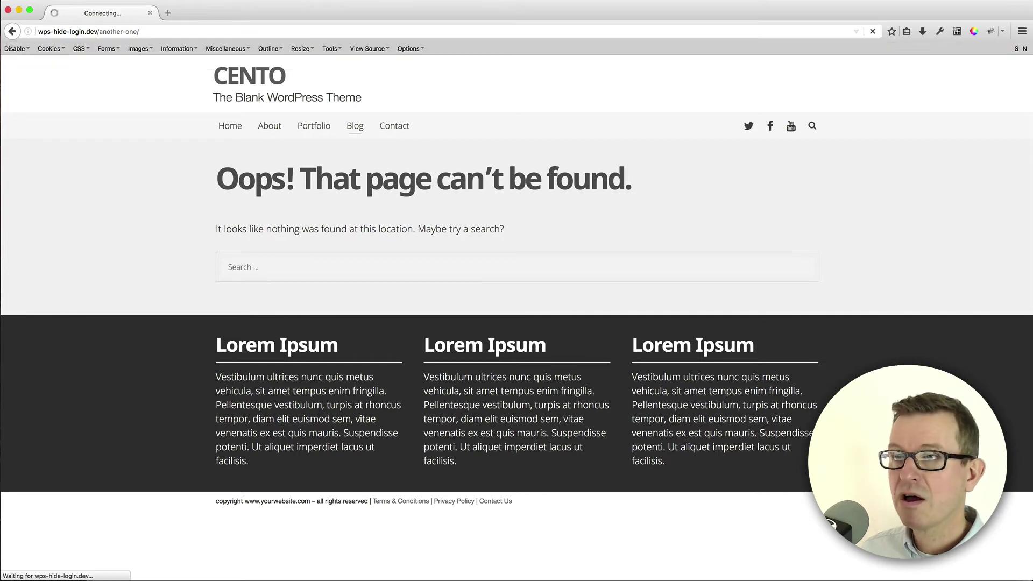